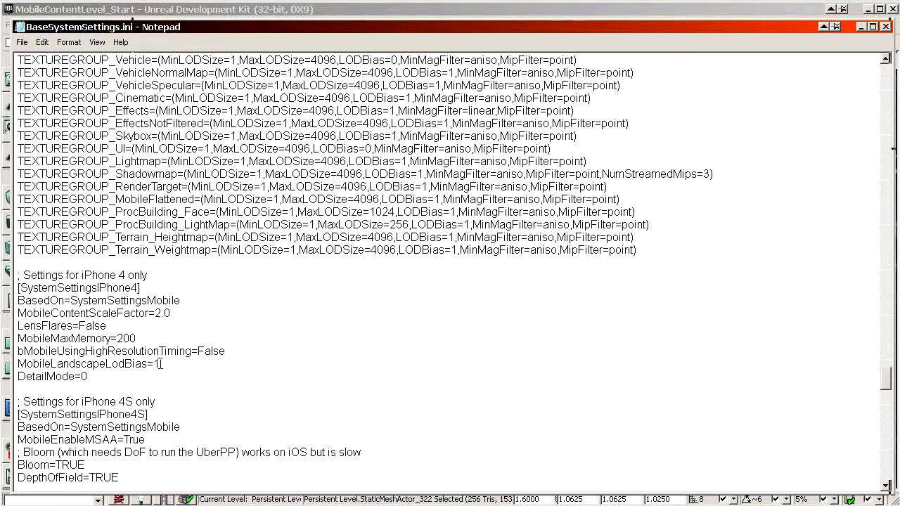
# Change the iPhone 4 MobileContentScaleFactor value from 2.0 to 1.0.
pyautogui.scroll(8, 134, 292)
pyautogui.scroll(14, 138, 294)
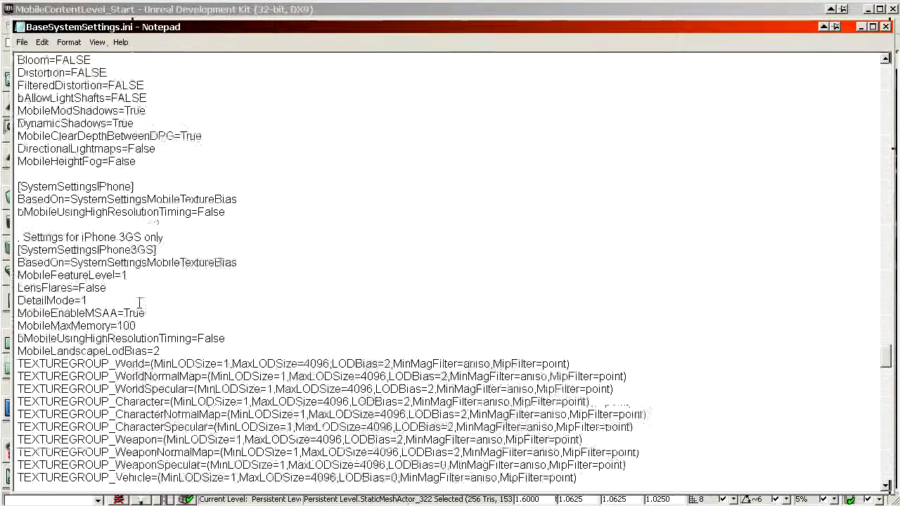
pyautogui.scroll(-20, 141, 317)
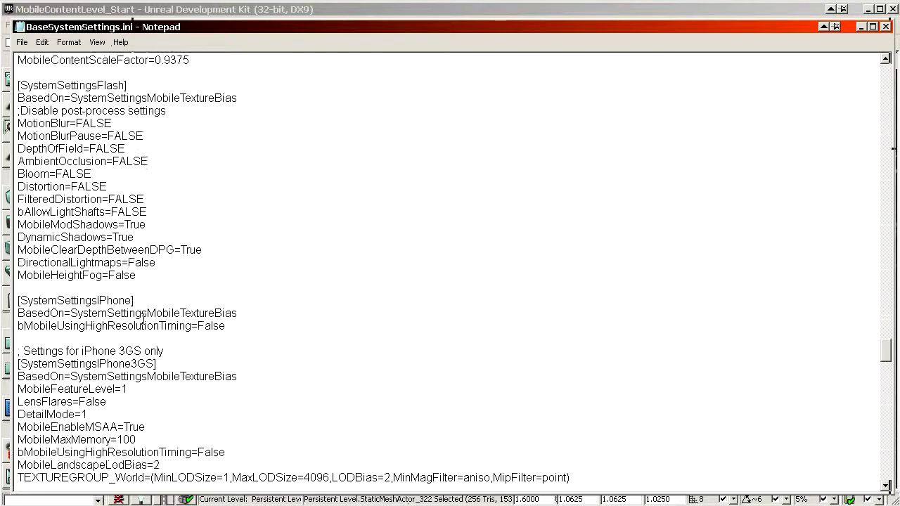
pyautogui.moveTo(74, 212); pyautogui.dragTo(123, 275)
pyautogui.click(192, 237)
pyautogui.moveTo(192, 237); pyautogui.dragTo(154, 238)
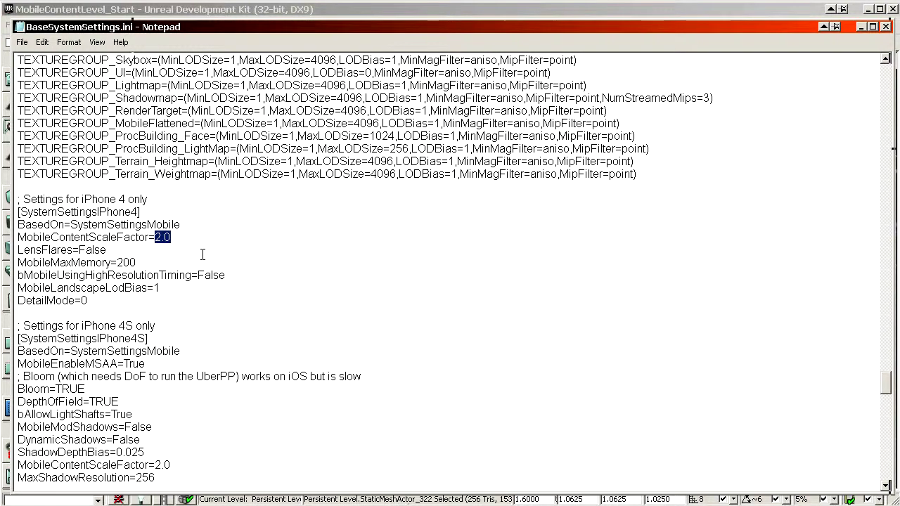
pyautogui.write('0.')
pyautogui.moveTo(180, 238); pyautogui.dragTo(161, 233)
pyautogui.write('2')
pyautogui.press('BackSpace')
pyautogui.press('BackSpace')
pyautogui.press('BackSpace')
pyautogui.write('1.')
# Scroll down to the iPad section and select its 0.9375 scale factor.
pyautogui.scroll(-4, 195, 274)
pyautogui.scroll(-5, 194, 282)
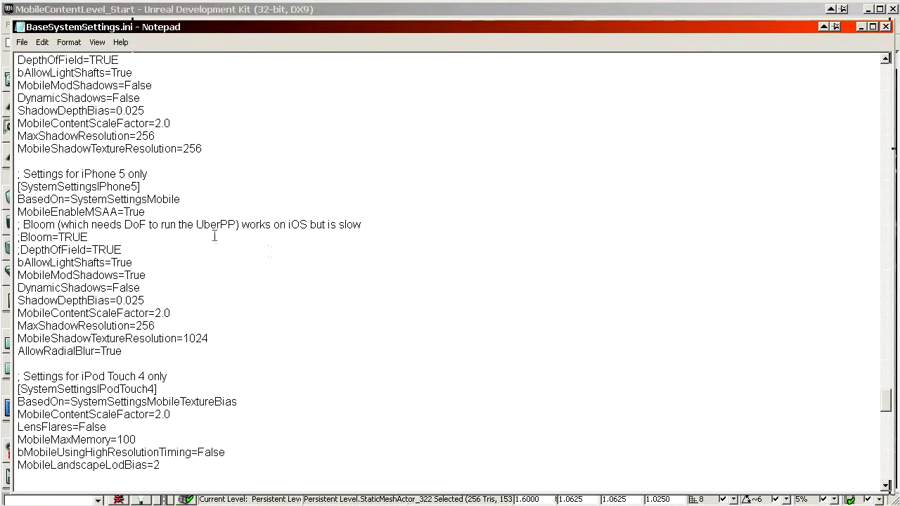
pyautogui.scroll(-6, 279, 185)
pyautogui.scroll(-7, 199, 249)
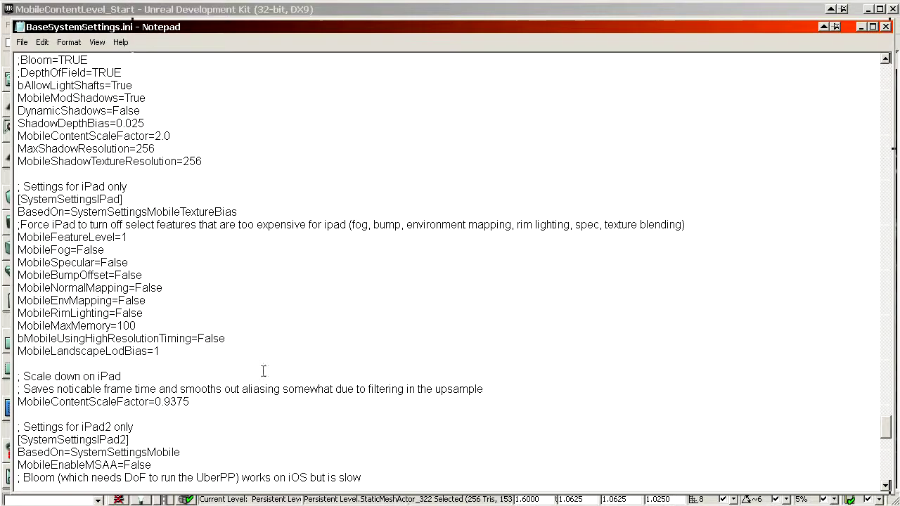
pyautogui.moveTo(190, 402); pyautogui.dragTo(155, 402)
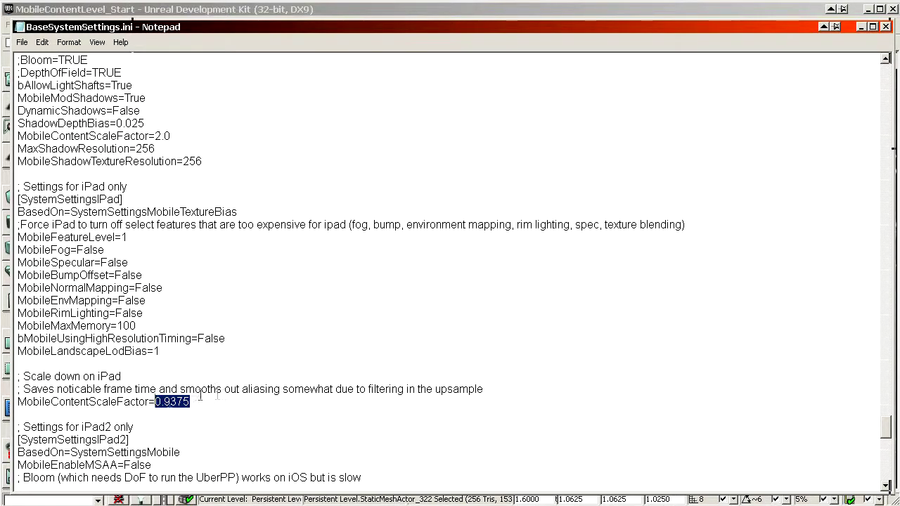
pyautogui.scroll(-4, 176, 402)
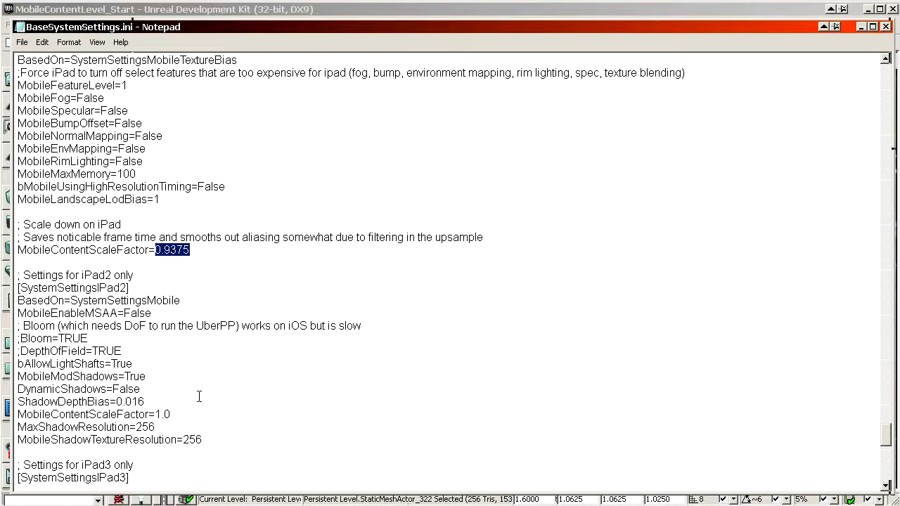
pyautogui.scroll(1, 189, 387)
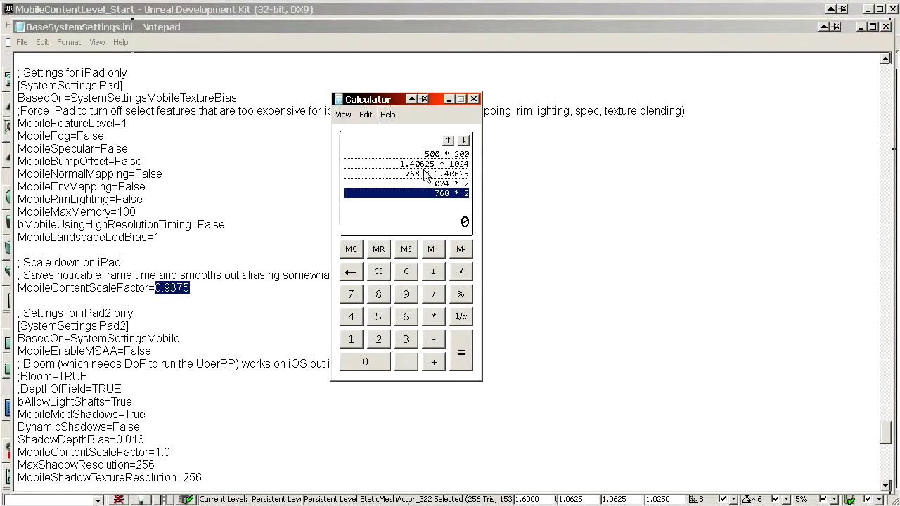
# Compute 1024 × 0.9375, 1024 × 0.9 and 1024 × 0.875 in Calculator, giving 960, 921.6 and 896.
pyautogui.write('1024 * 0.9375')
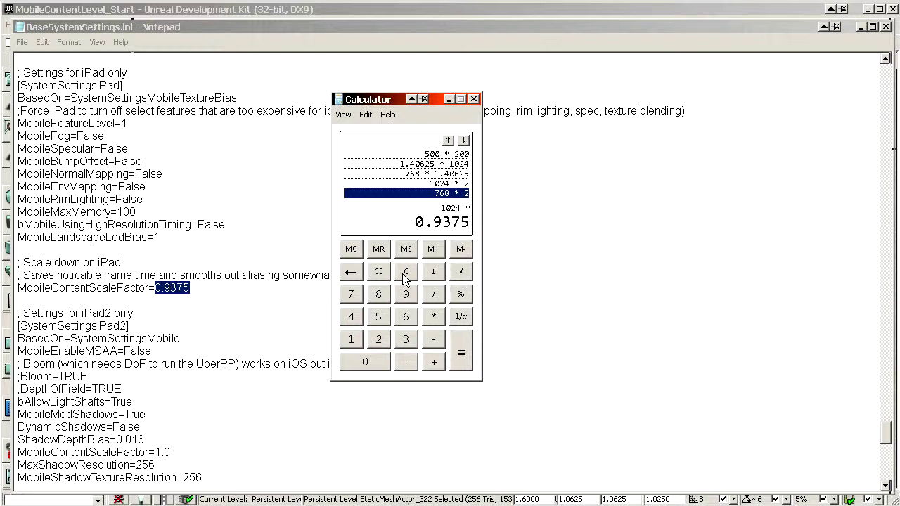
pyautogui.press('Return')
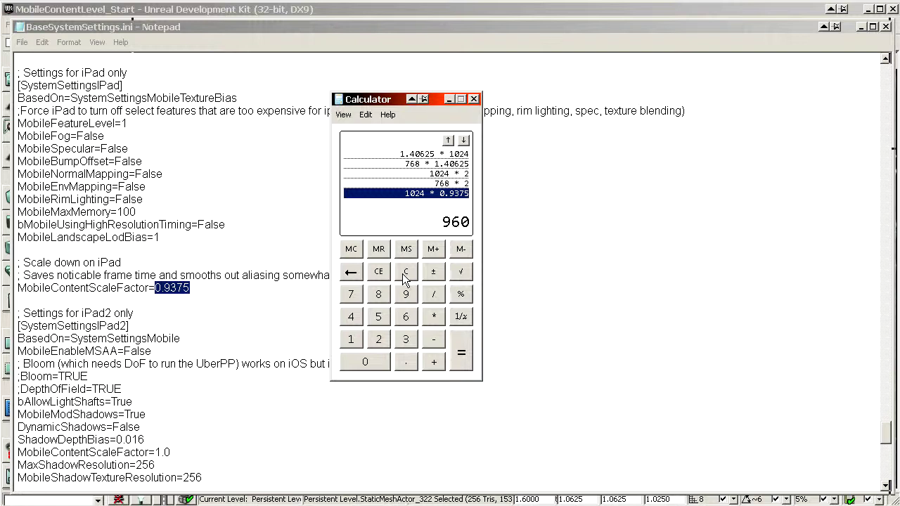
pyautogui.write('1024 * 0.9')
pyautogui.press('Return')
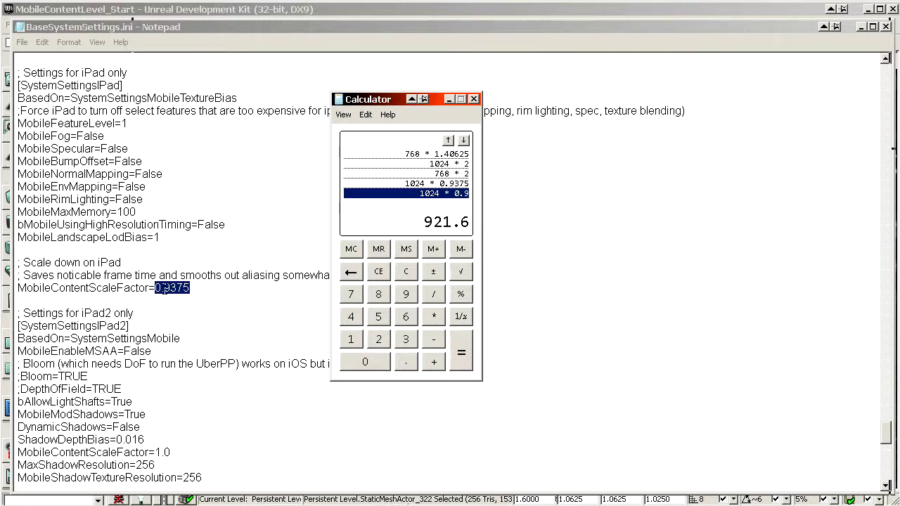
pyautogui.click(409, 272)
pyautogui.write('1024 * 0.875')
pyautogui.press('Return')
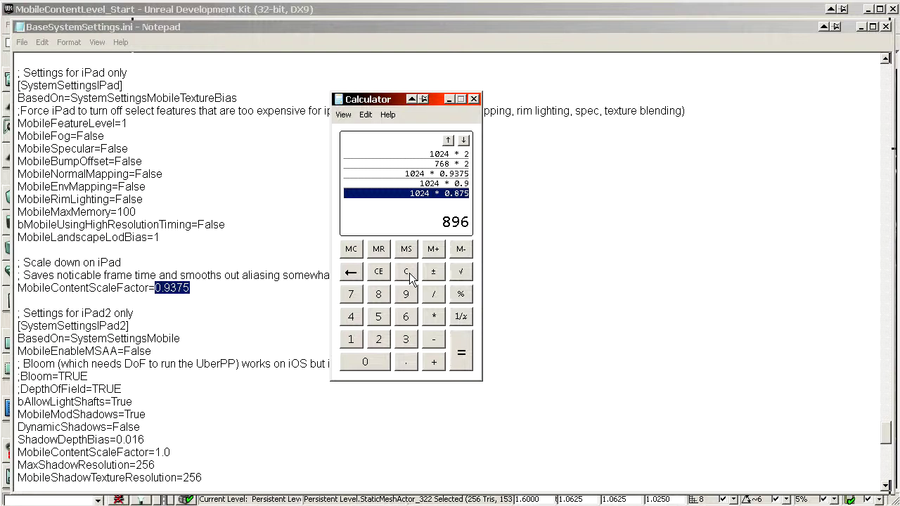
pyautogui.click(406, 272)
# Minimize Calculator and return to the iPhone 4 settings in Notepad.
pyautogui.click(448, 99)
pyautogui.scroll(20, 245, 333)
pyautogui.scroll(8, 143, 348)
pyautogui.click(118, 325)
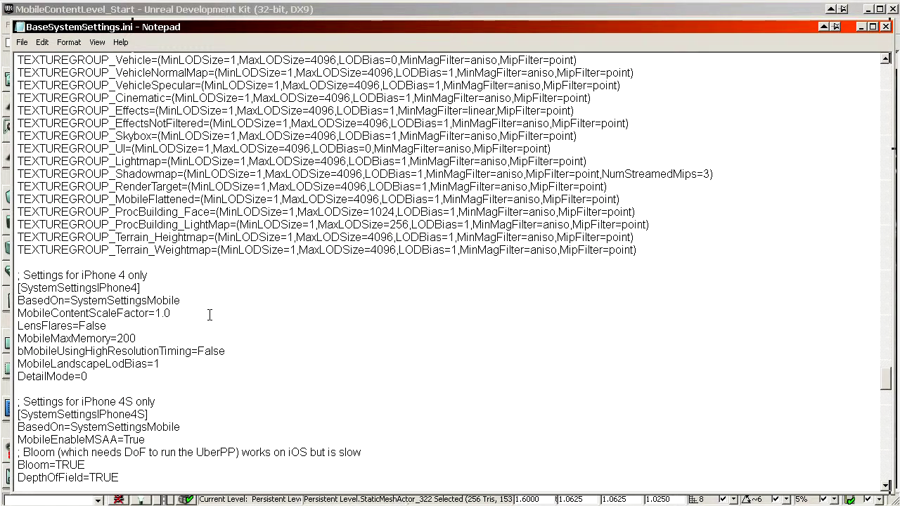
# In UDK, open the Mobile Previewer launch options and check the Resolution list.
pyautogui.moveTo(335, 26); pyautogui.dragTo(9, 195)
pyautogui.click(517, 9)
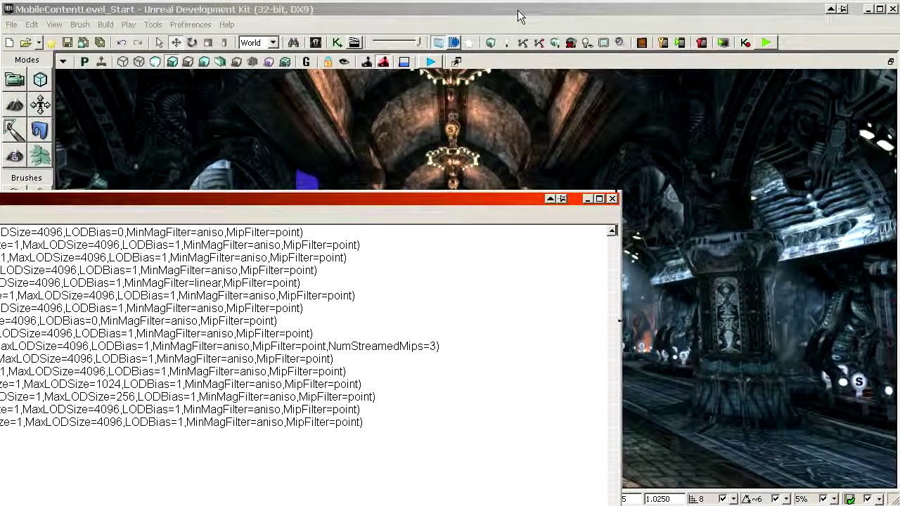
pyautogui.rightClick(681, 43)
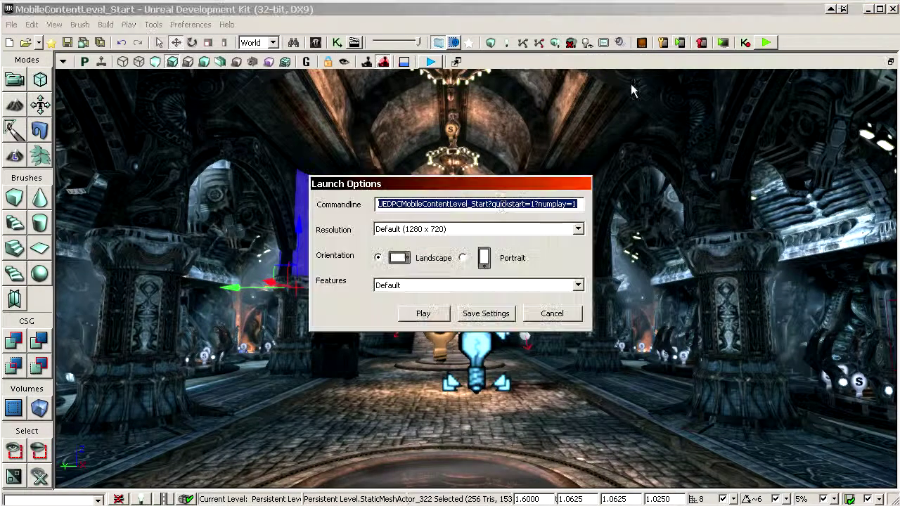
pyautogui.click(439, 229)
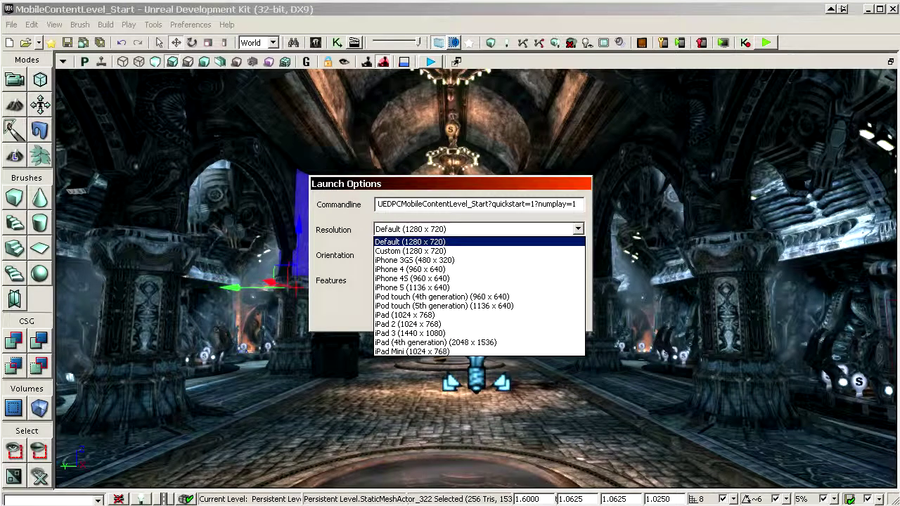
# Compare against the iPhone 4 MobileContentScaleFactor=1.0 line, keep resolution Default, and maximize Notepad.
pyautogui.hotkey('alt', 'Tab')
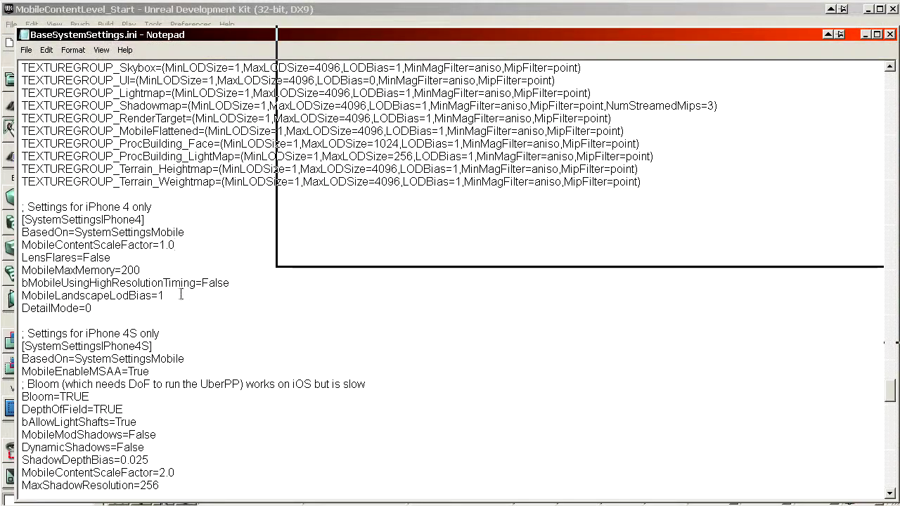
pyautogui.moveTo(186, 245); pyautogui.dragTo(22, 245)
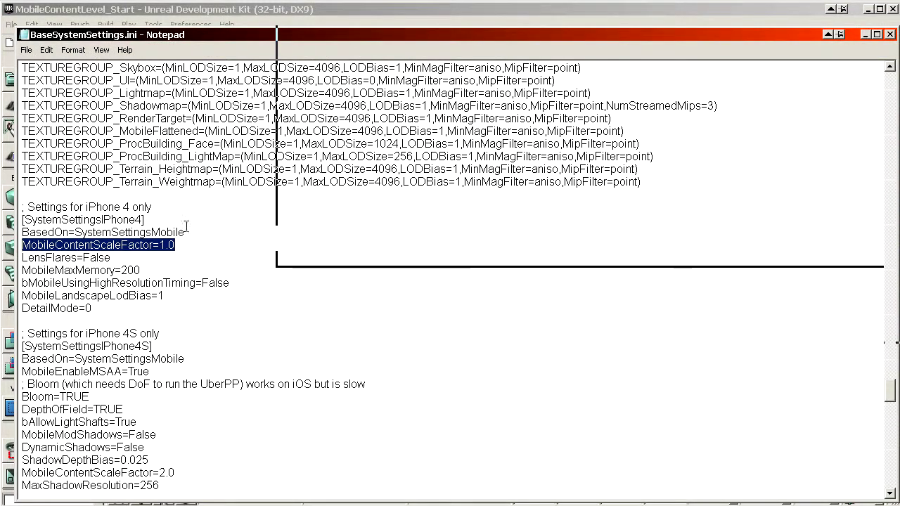
pyautogui.click(274, 17)
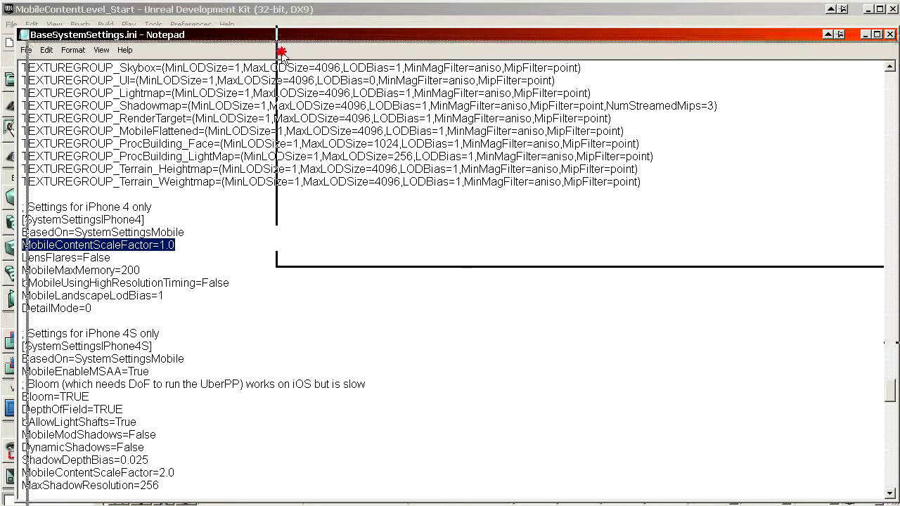
pyautogui.click(458, 226)
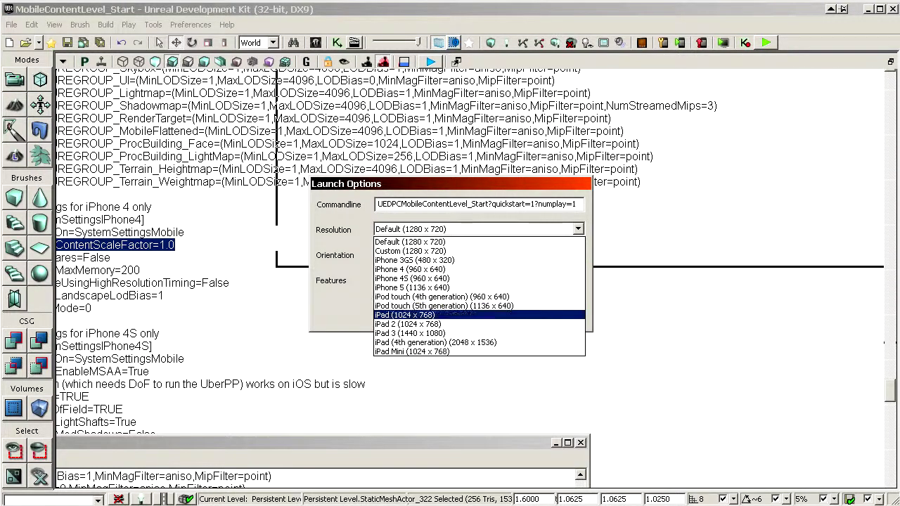
pyautogui.click(302, 457)
pyautogui.doubleClick(302, 442)
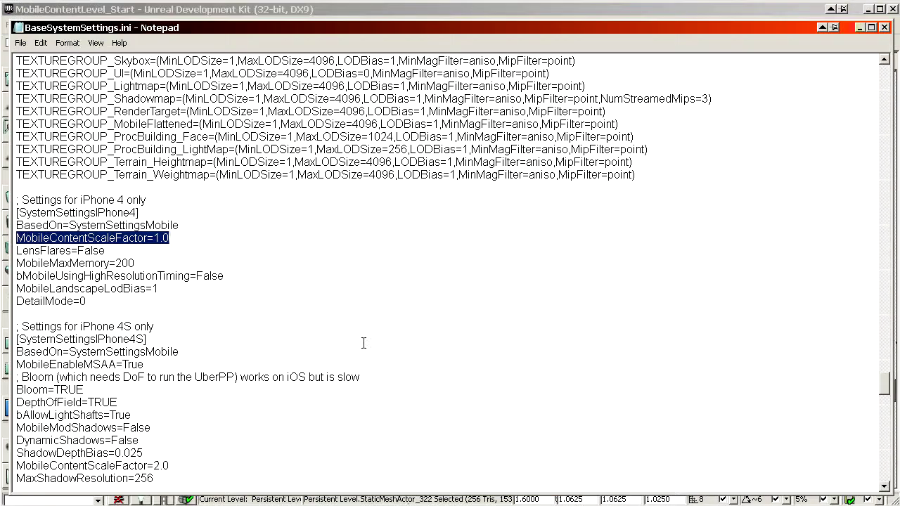
# Search the file from the top for 'particlelod' to locate the ParticleLODBias setting.
pyautogui.click(183, 238)
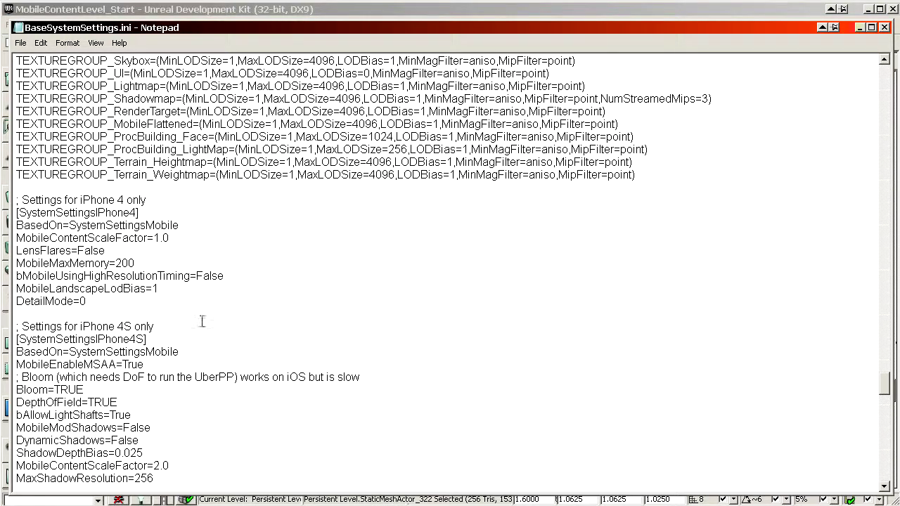
pyautogui.scroll(2, 230, 285)
pyautogui.scroll(20, 230, 286)
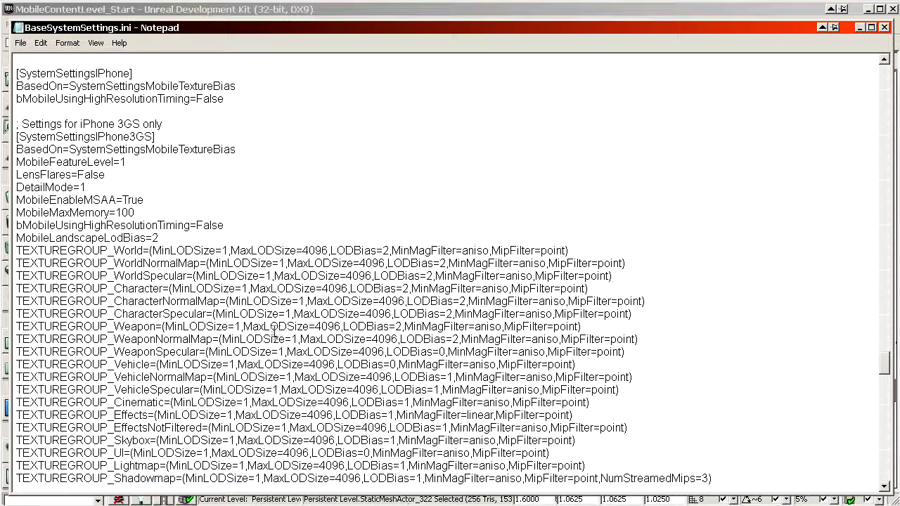
pyautogui.scroll(4, 280, 329)
pyautogui.click(302, 222)
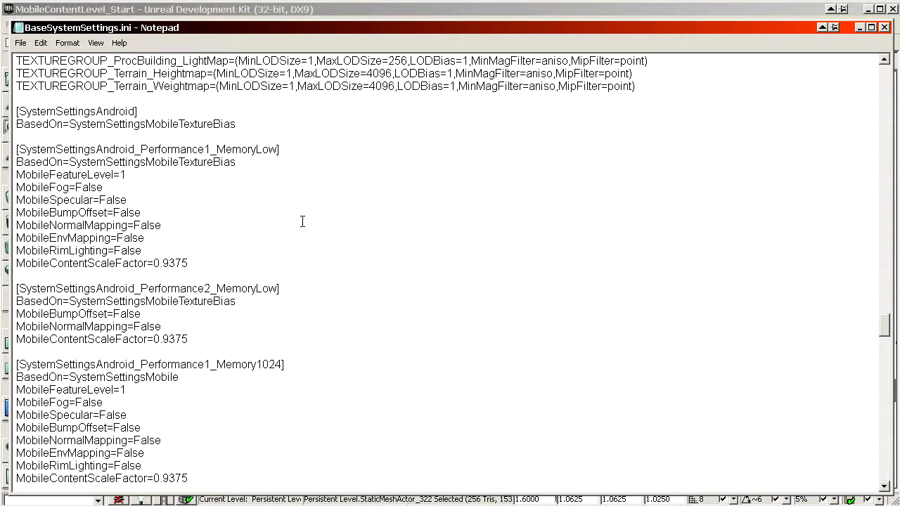
pyautogui.hotkey('ctrl', 'Home')
pyautogui.hotkey('ctrl', 'f')
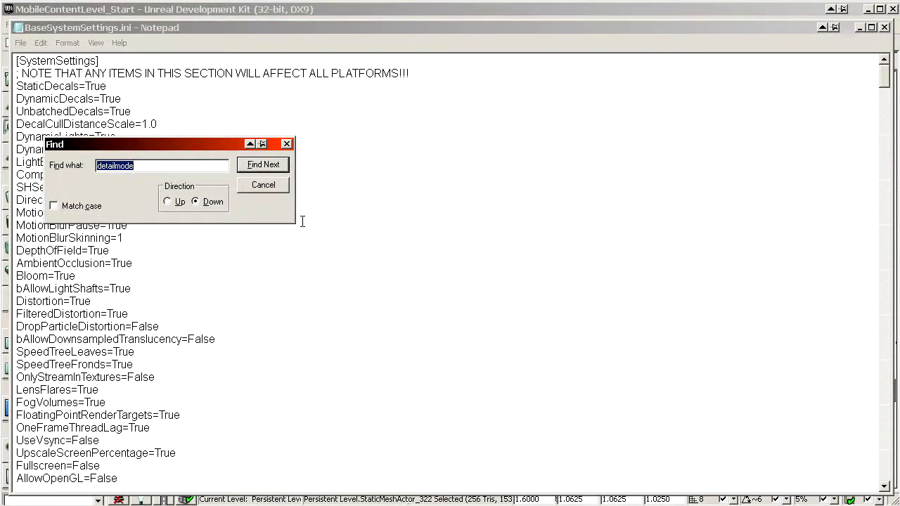
pyautogui.write('particlelod')
pyautogui.press('Return')
pyautogui.press('Escape')
# Select the ParticleLODBias=0 line for copying.
pyautogui.scroll(-2, 304, 268)
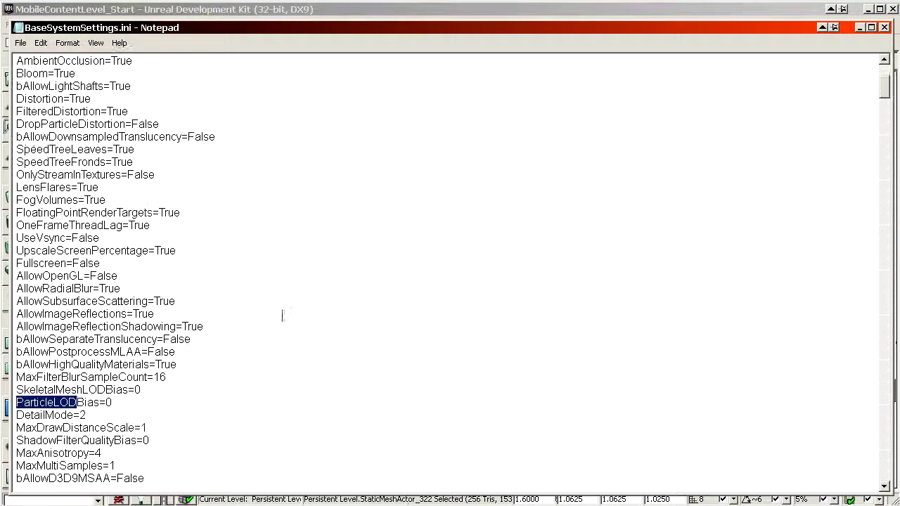
pyautogui.click(116, 401)
pyautogui.hotkey('shift', 'Home')
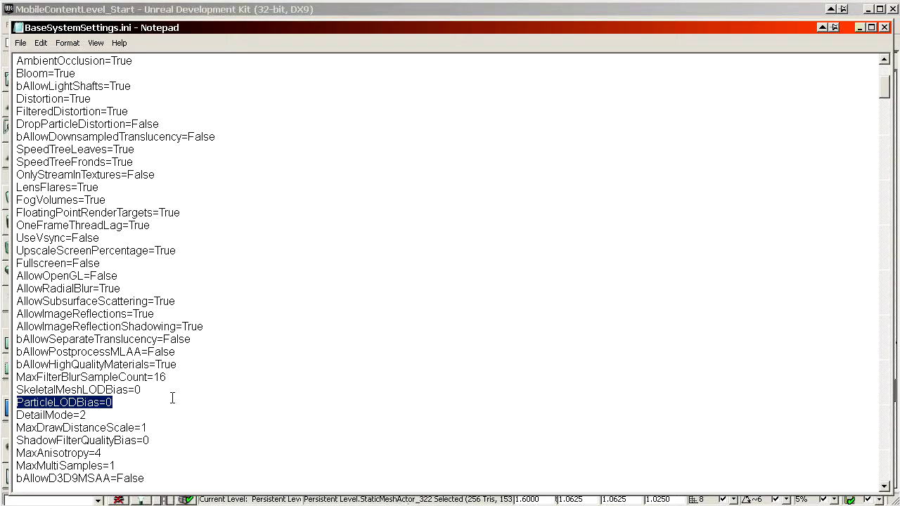
pyautogui.click(136, 402)
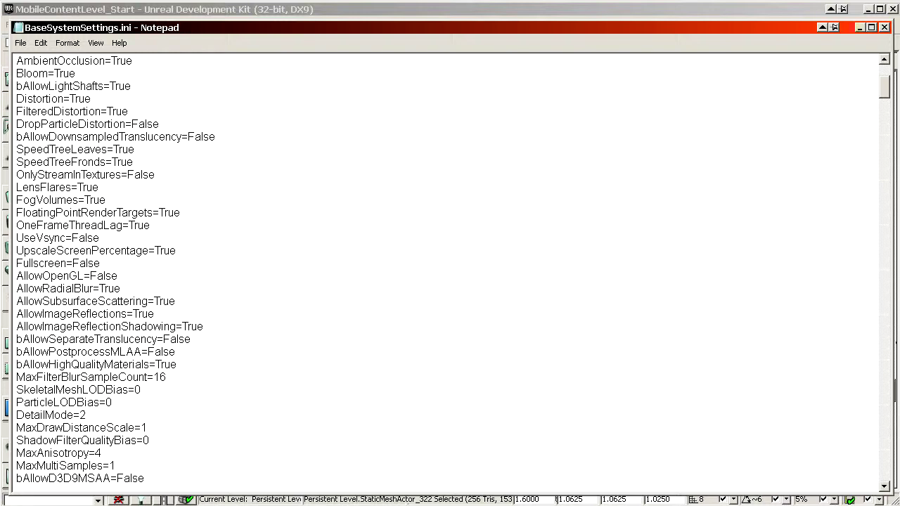
pyautogui.hotkey('shift', 'Home')
pyautogui.hotkey('shift', 'Up')
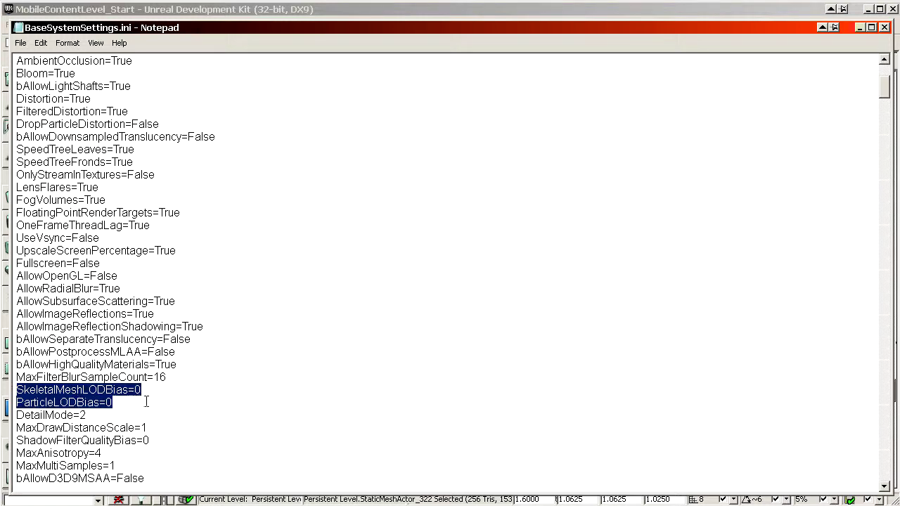
pyautogui.hotkey('shift', 'Down')
pyautogui.click(129, 401)
pyautogui.hotkey('shift', 'Home')
pyautogui.hotkey('ctrl', 'c')
pyautogui.scroll(-10, 227, 360)
pyautogui.scroll(4, 223, 345)
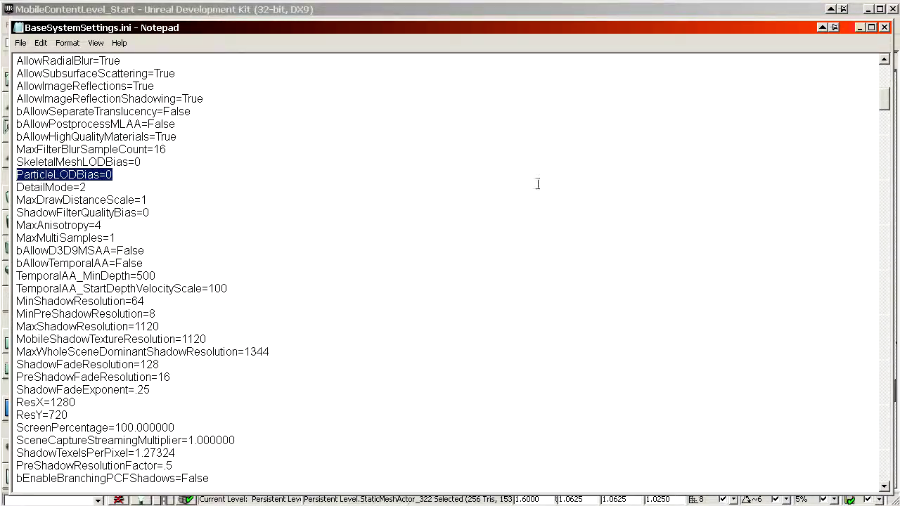
pyautogui.moveTo(886, 104)
pyautogui.mouseDown()
pyautogui.moveTo(894, 282)
pyautogui.moveTo(885, 343)
pyautogui.mouseUp()
# Paste ParticleLODBias=0 on a new line after AmbientOcclusion=FALSE in [SystemSettingsMobile].
pyautogui.scroll(20, 236, 367)
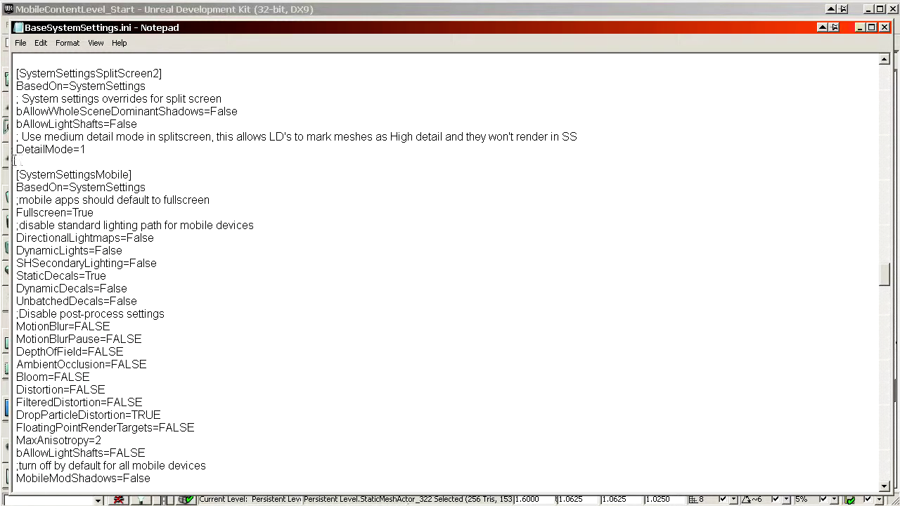
pyautogui.click(198, 162)
pyautogui.moveTo(150, 179); pyautogui.dragTo(16, 175)
pyautogui.click(194, 366)
pyautogui.scroll(-3, 232, 365)
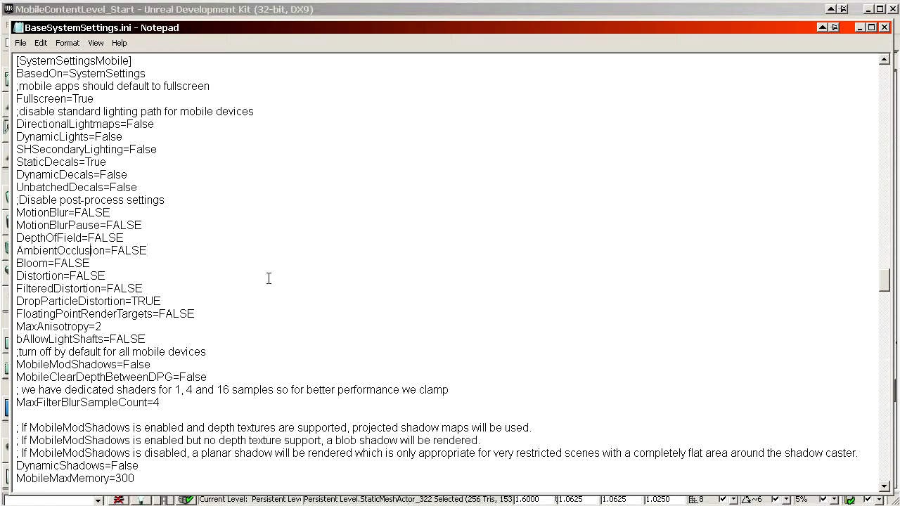
pyautogui.scroll(1, 284, 247)
pyautogui.moveTo(160, 95); pyautogui.dragTo(32, 99)
pyautogui.click(178, 288)
pyautogui.press('Return')
pyautogui.hotkey('ctrl', 'v')
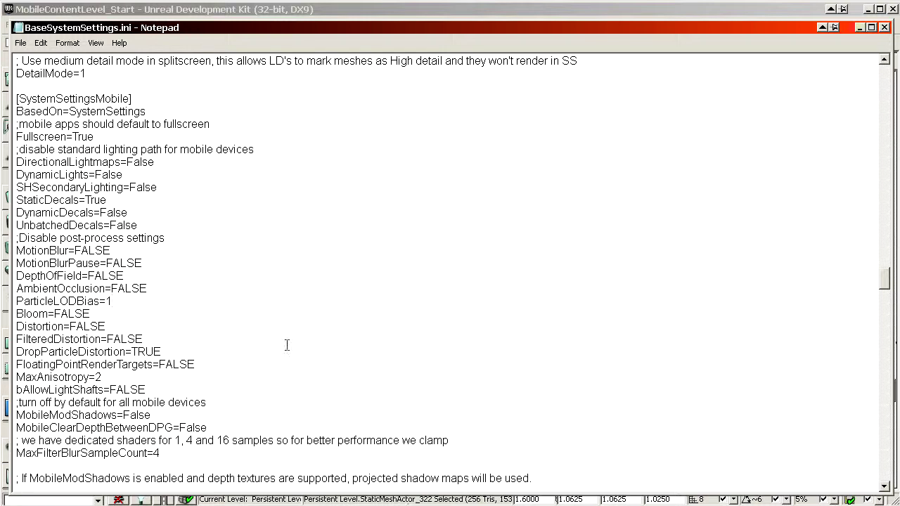
# Scroll around the [SystemSettingsMobile] section to review the pasted line.
pyautogui.scroll(-2, 303, 252)
pyautogui.scroll(2, 312, 252)
pyautogui.scroll(-2, 315, 270)
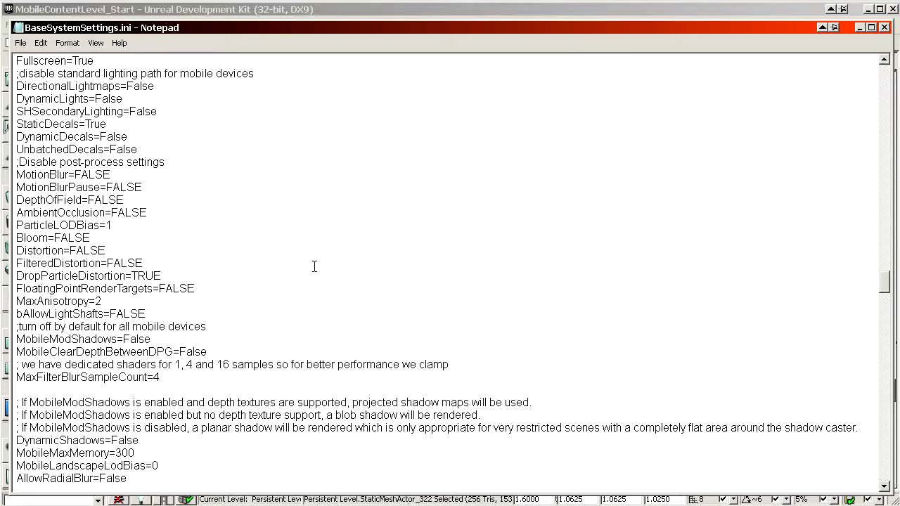
pyautogui.scroll(3, 886, 287)
pyautogui.moveTo(886, 285); pyautogui.dragTo(887, 70)
pyautogui.scroll(6, 372, 131)
# Find 'colorgrad' to locate the MobileColorGrading=True setting.
pyautogui.hotkey('ctrl', 'f')
pyautogui.write('colorgrad')
pyautogui.press('Return')
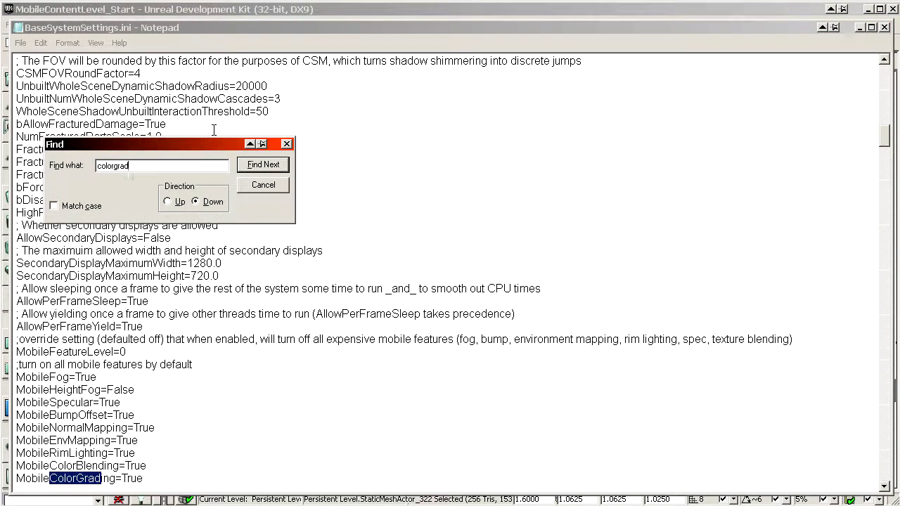
pyautogui.press('Escape')
pyautogui.scroll(-2, 214, 130)
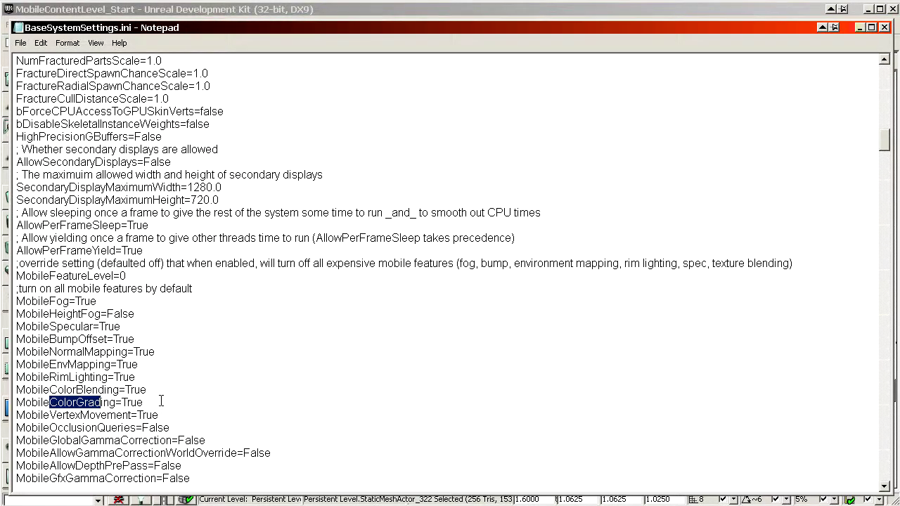
pyautogui.moveTo(146, 402); pyautogui.dragTo(14, 403)
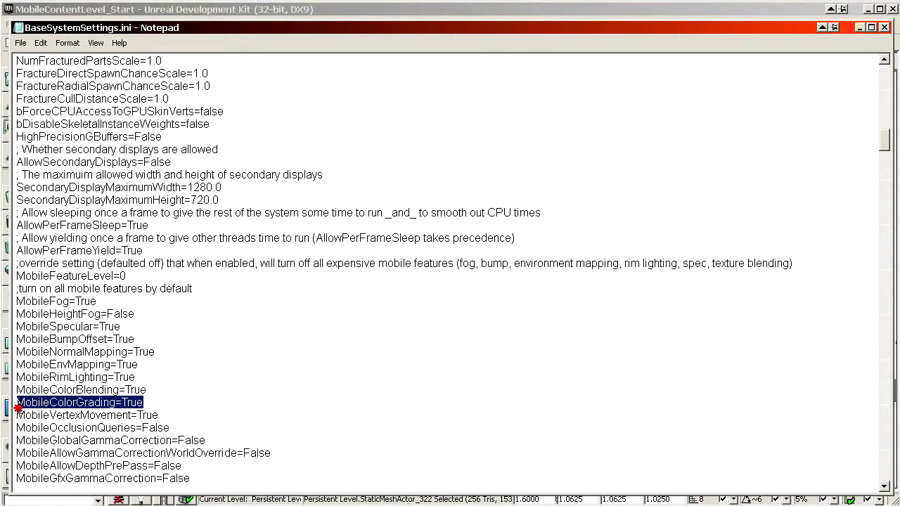
pyautogui.click(171, 398)
# Find 'depthoffield' and scroll down to the [SystemSettingsIPad4] section.
pyautogui.hotkey('ctrl', 'f')
pyautogui.write('dep')
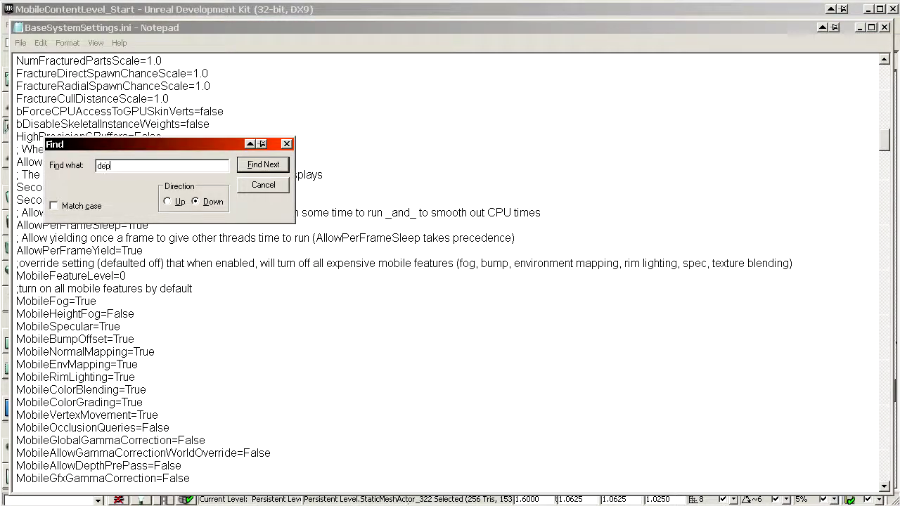
pyautogui.write('thoffield')
pyautogui.press('Return')
pyautogui.press('Escape')
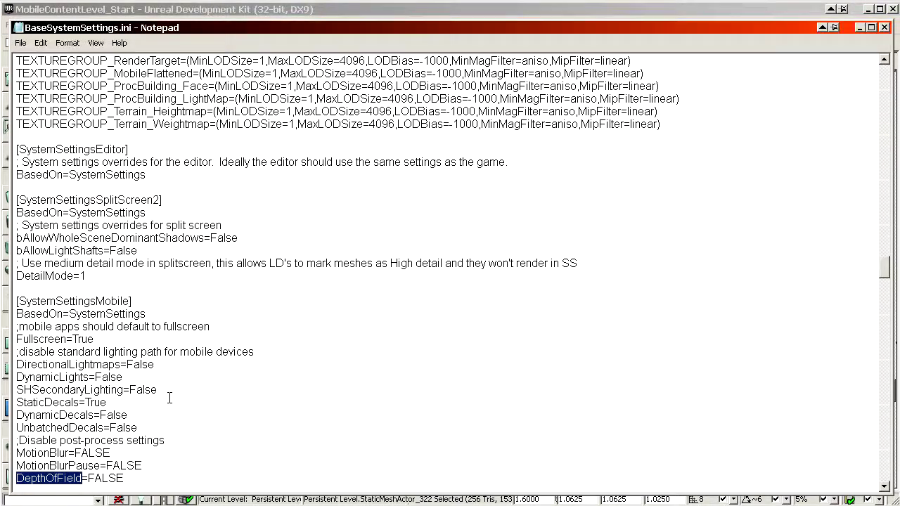
pyautogui.scroll(-8, 169, 396)
pyautogui.scroll(-11, 126, 301)
pyautogui.scroll(-20, 127, 301)
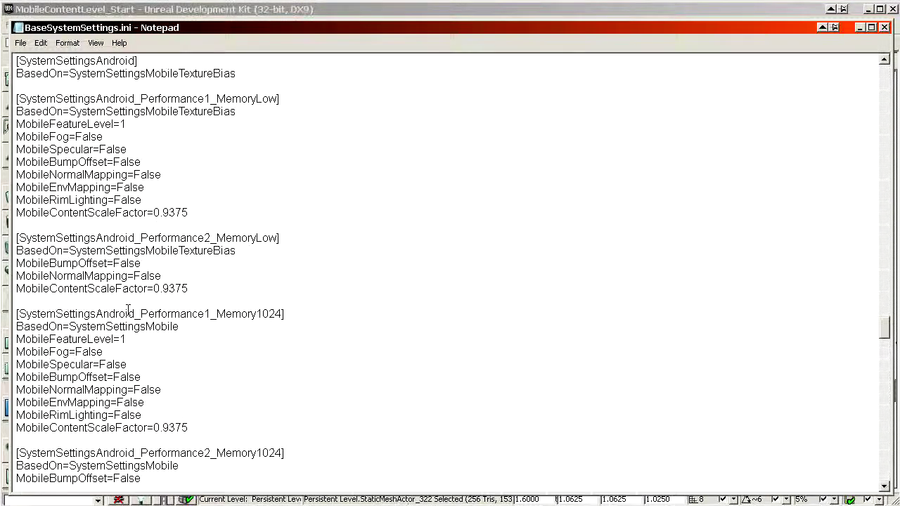
pyautogui.scroll(-14, 131, 333)
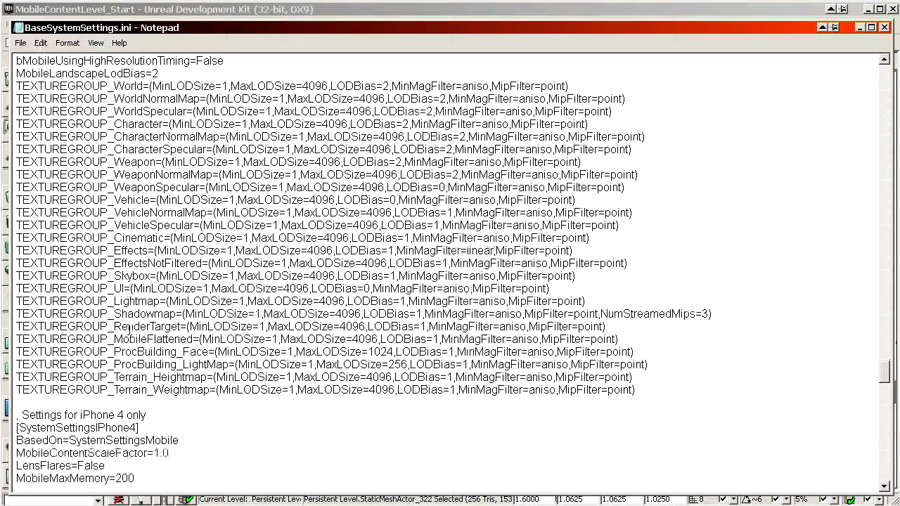
pyautogui.scroll(-7, 128, 358)
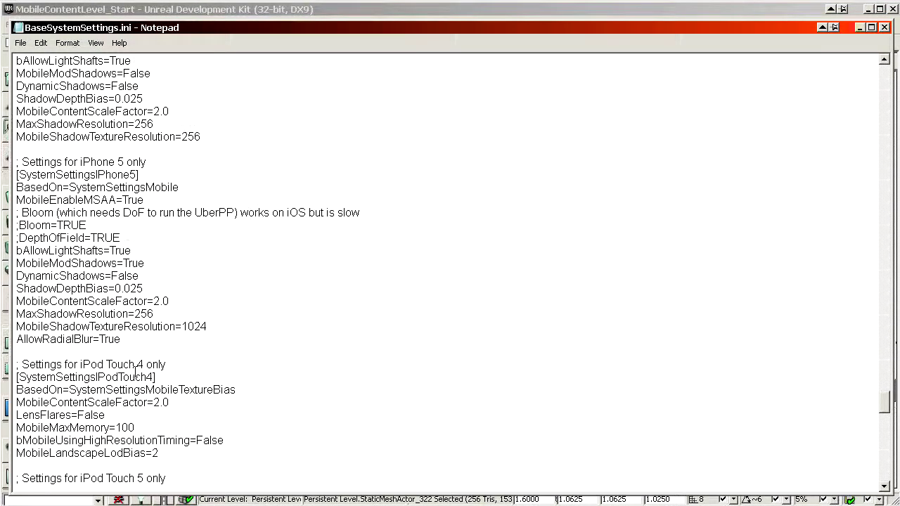
pyautogui.scroll(-20, 128, 384)
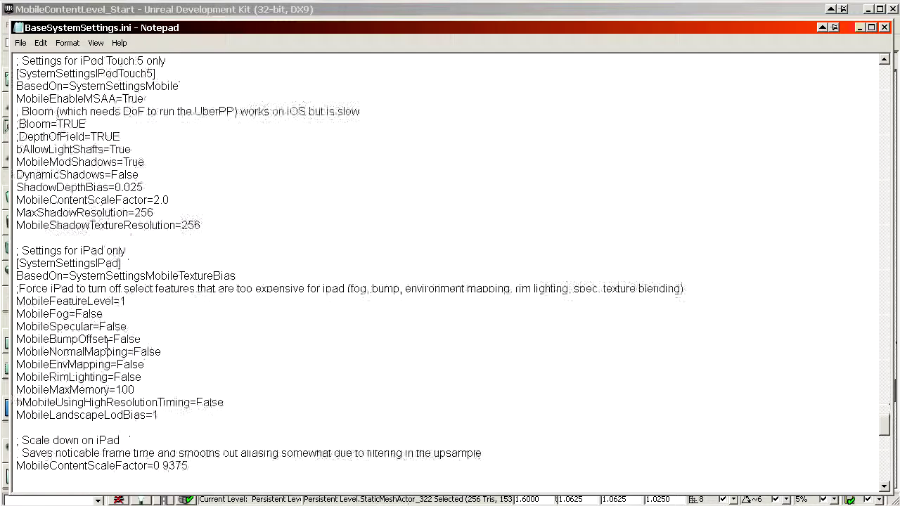
pyautogui.scroll(-1, 119, 358)
# Remove the semicolon from ;Bloom=TRUE in iPad4, then cancel closing to keep the file open.
pyautogui.moveTo(146, 320); pyautogui.dragTo(20, 301)
pyautogui.click(19, 301)
pyautogui.press('Delete')
pyautogui.press('Delete')
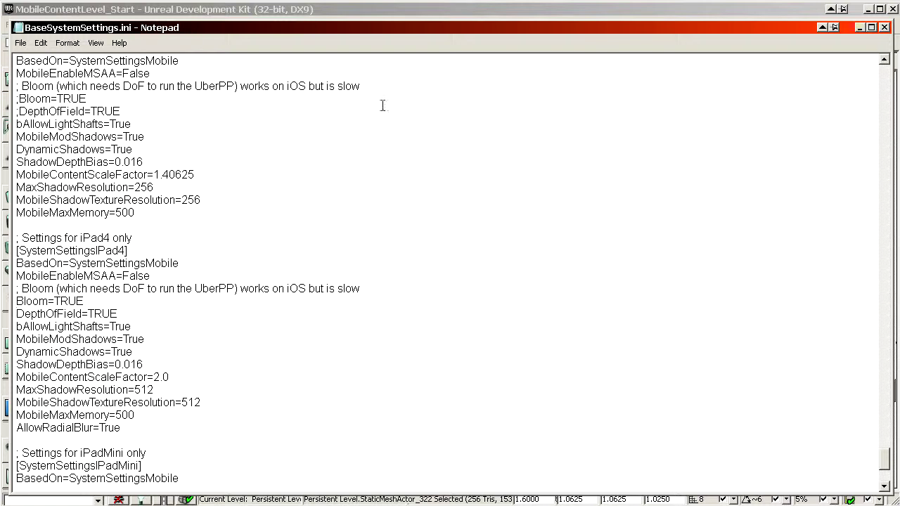
pyautogui.click(885, 27)
pyautogui.press('Return')
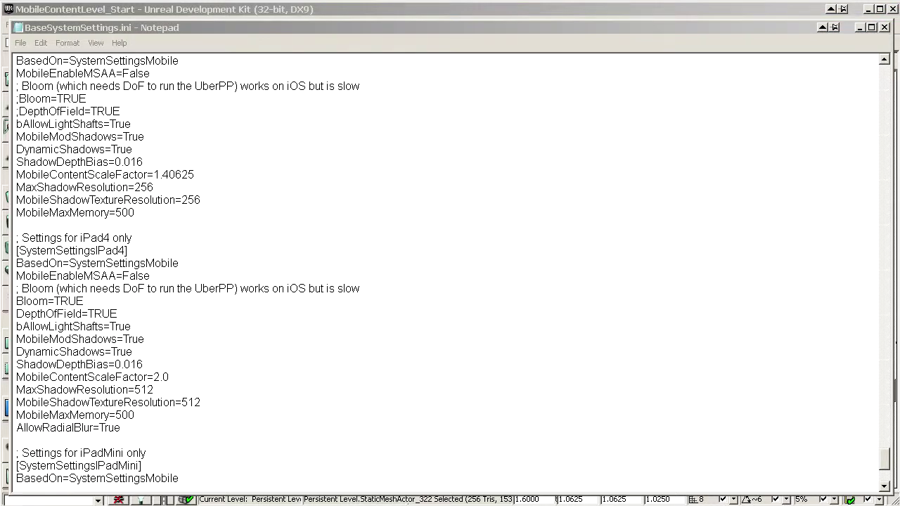